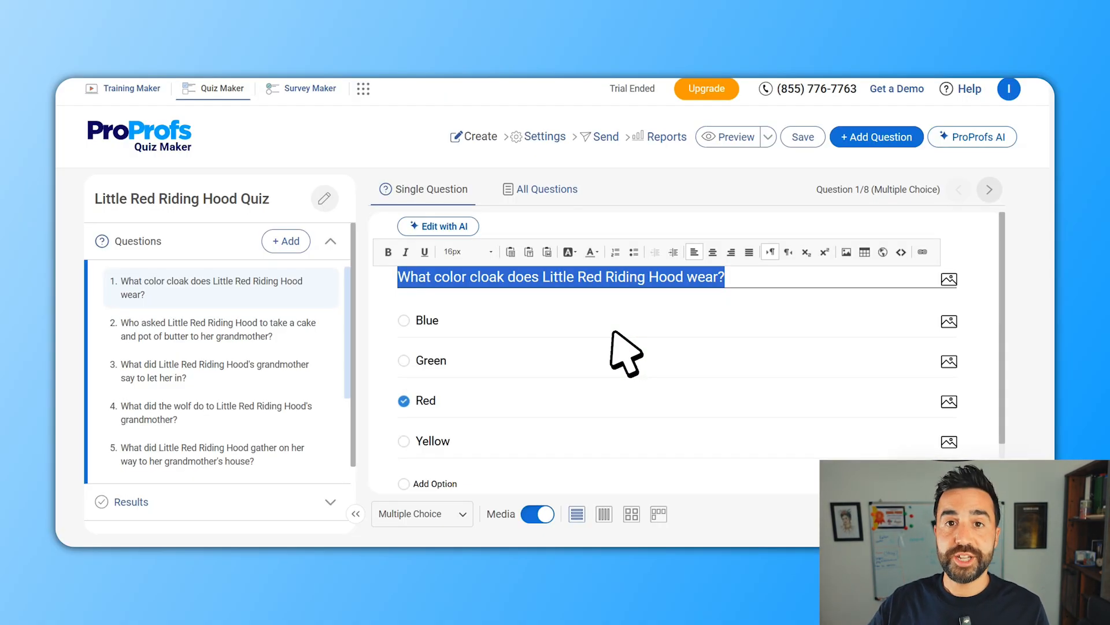
Look through the questions of the Little Red Riding Hood Quiz, opening the second and third ones to view their answer choices.
scroll(231, 411, down, 3)
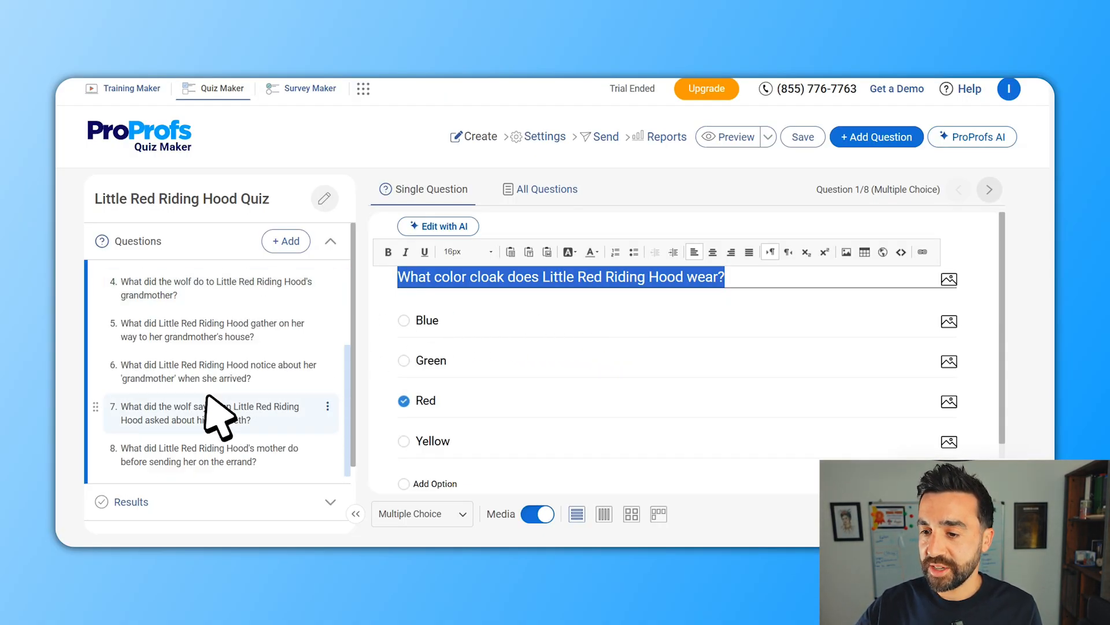
scroll(249, 451, up, 3)
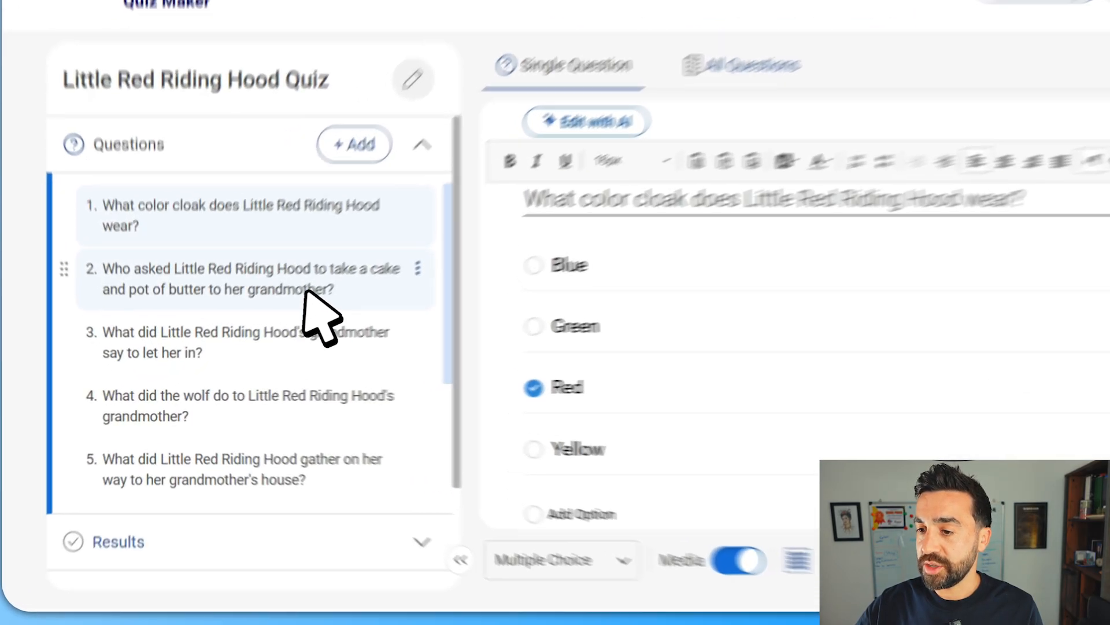
click(243, 330)
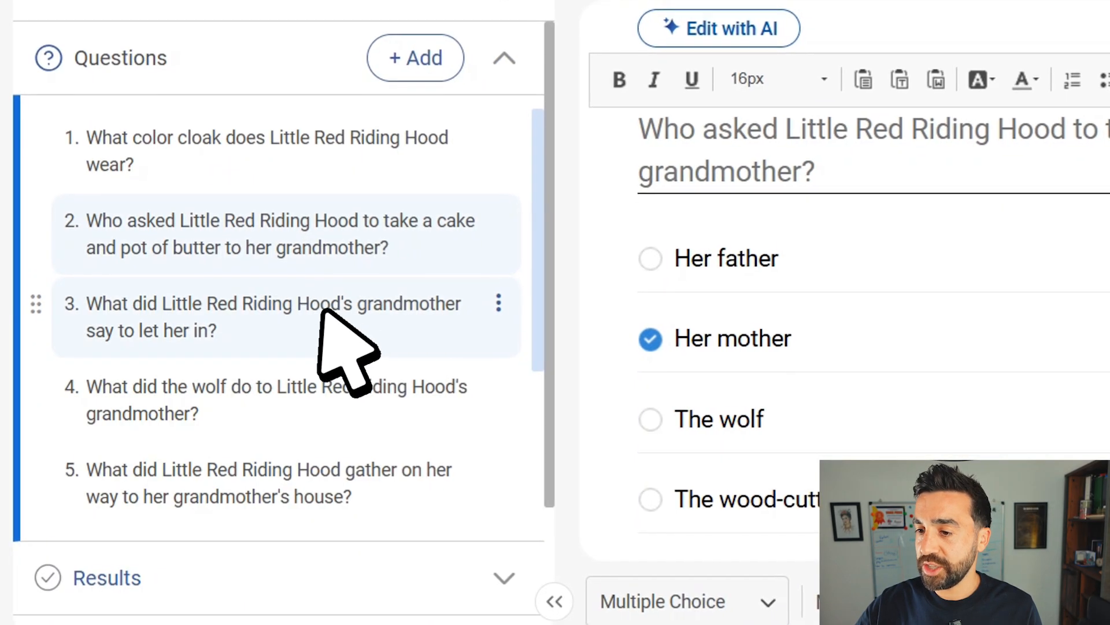
click(322, 310)
scroll(322, 310, down, 2)
click(327, 287)
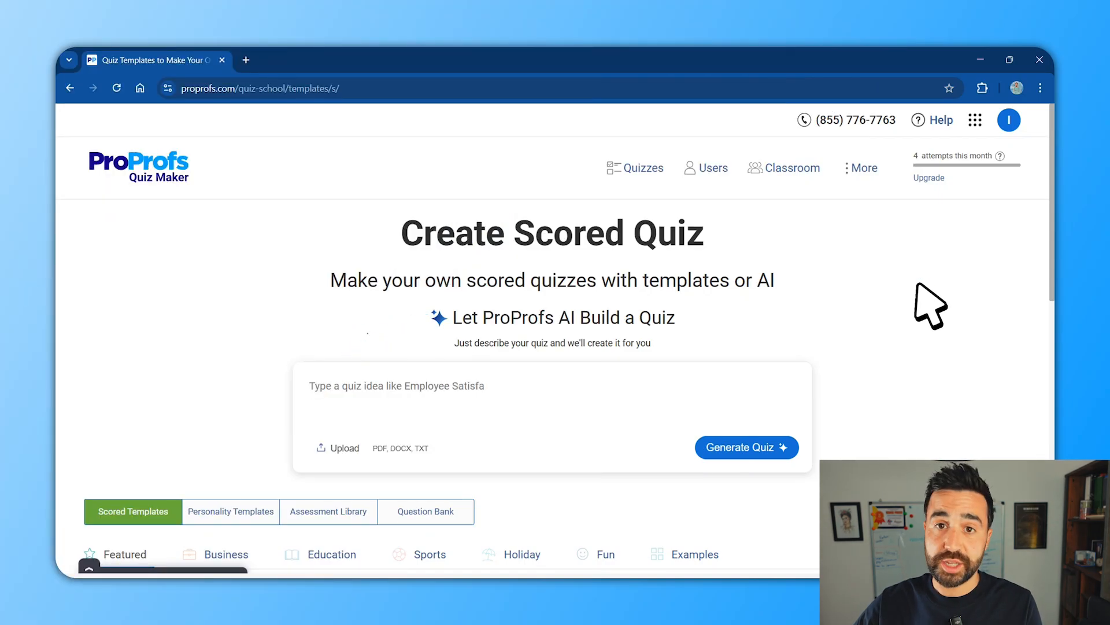
Browse the scored quiz templates and show those in the Education category.
scroll(873, 303, down, 5)
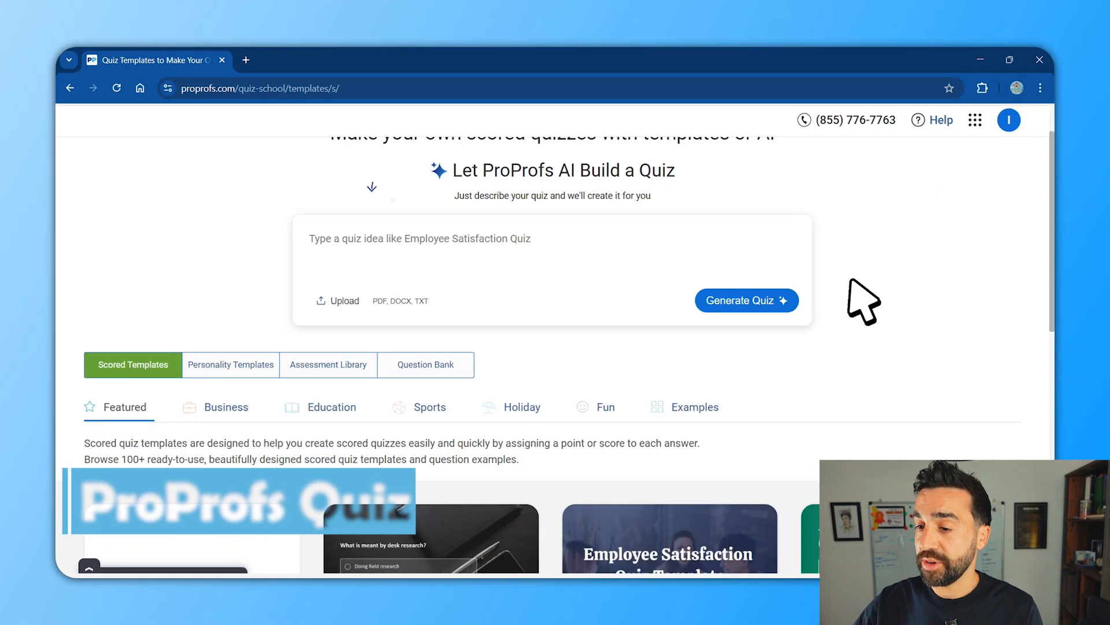
scroll(850, 296, down, 3)
scroll(848, 278, up, 2)
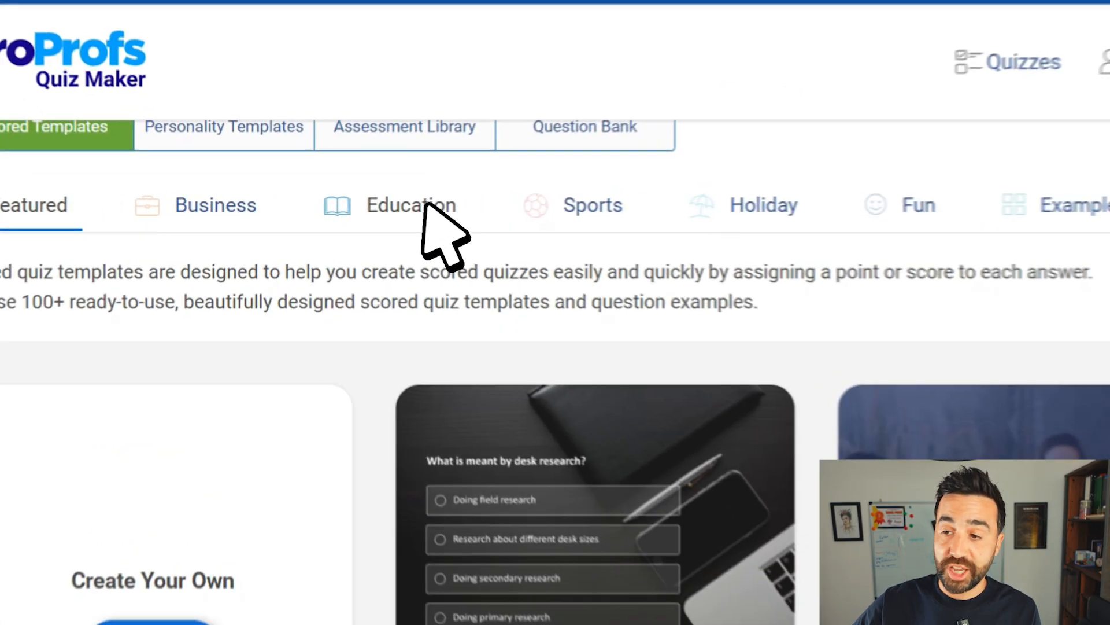
click(339, 210)
scroll(468, 347, down, 5)
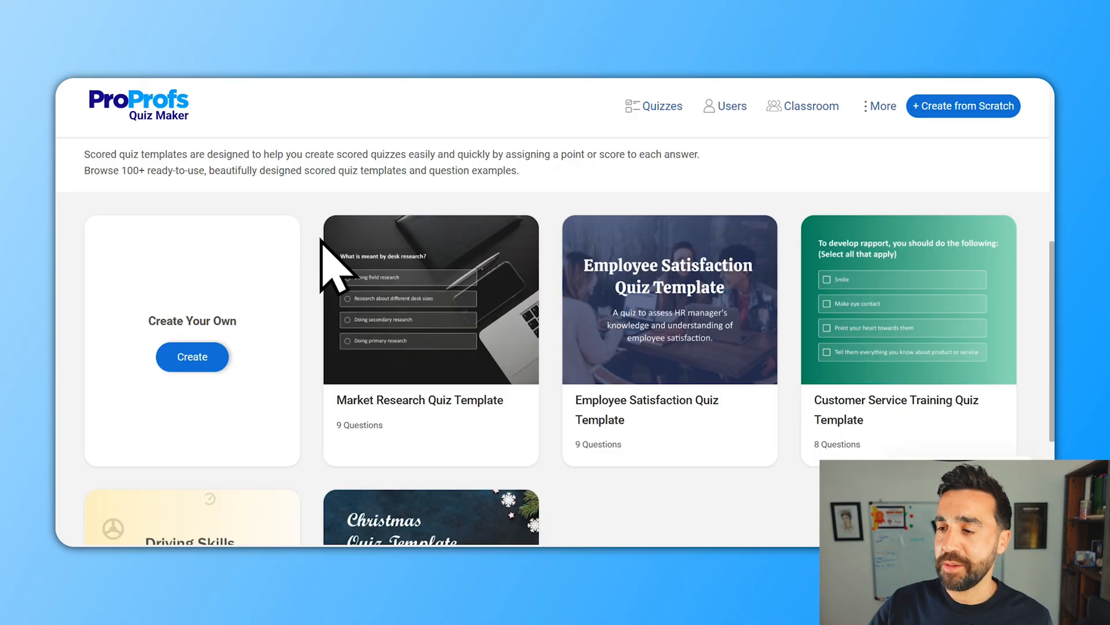
scroll(327, 284, up, 3)
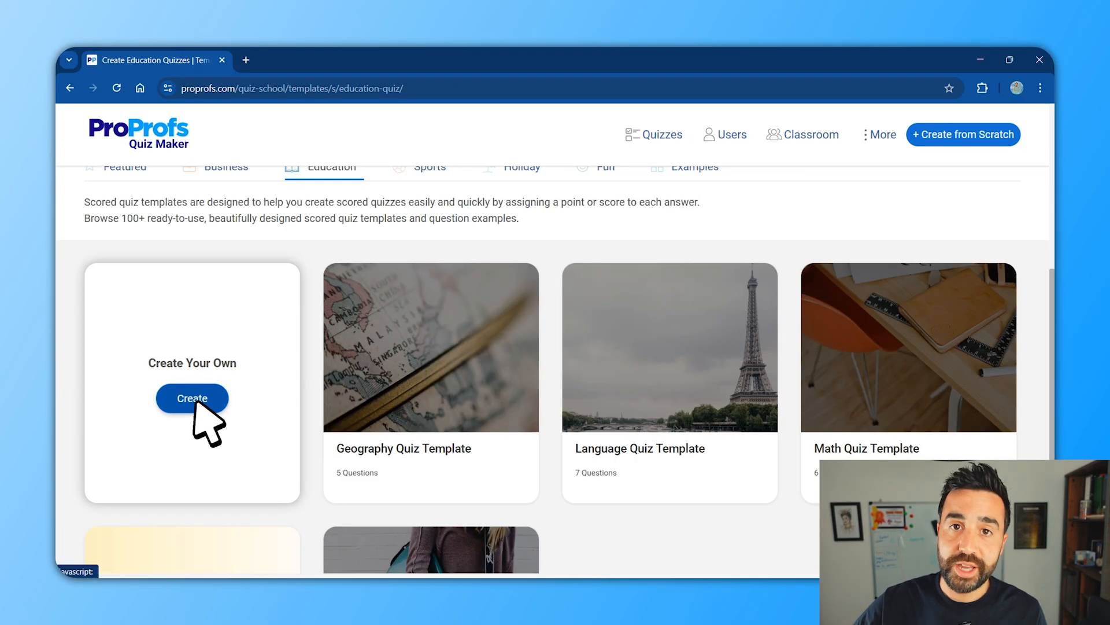
Create a quiz without a template and examine the question types available for its first question.
click(195, 399)
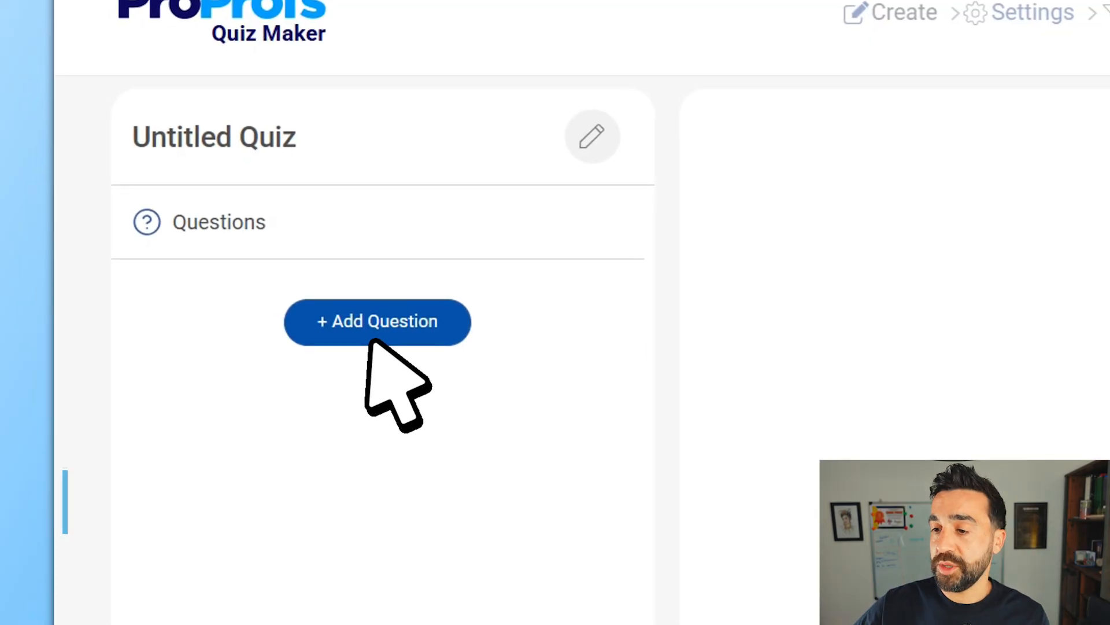
click(373, 342)
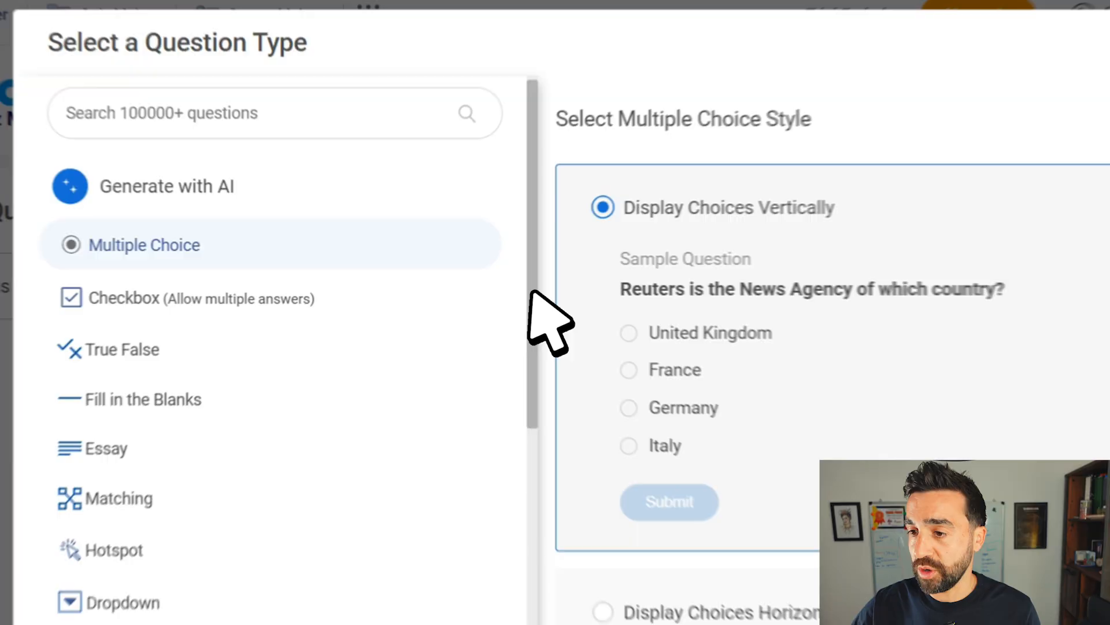
drag(456, 275, 457, 286)
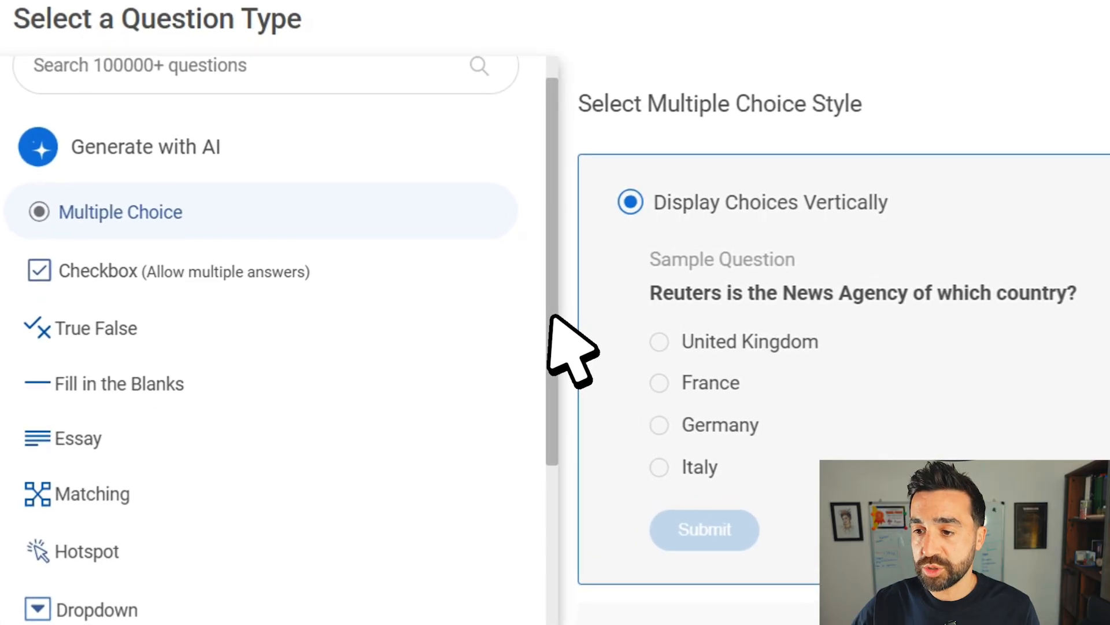
drag(550, 317, 549, 444)
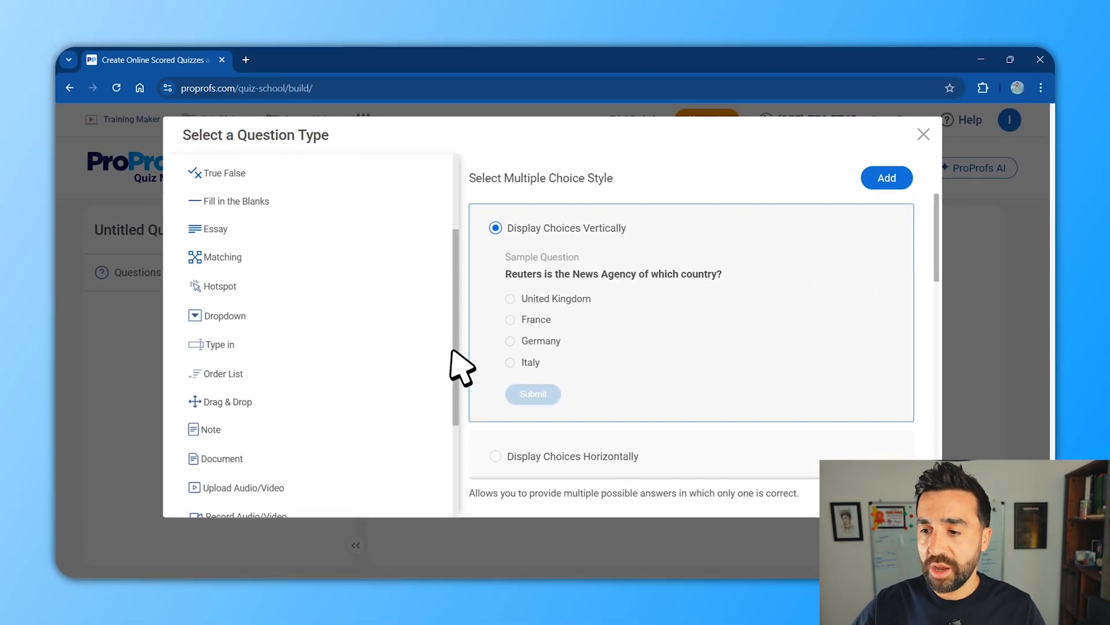
drag(452, 350, 470, 441)
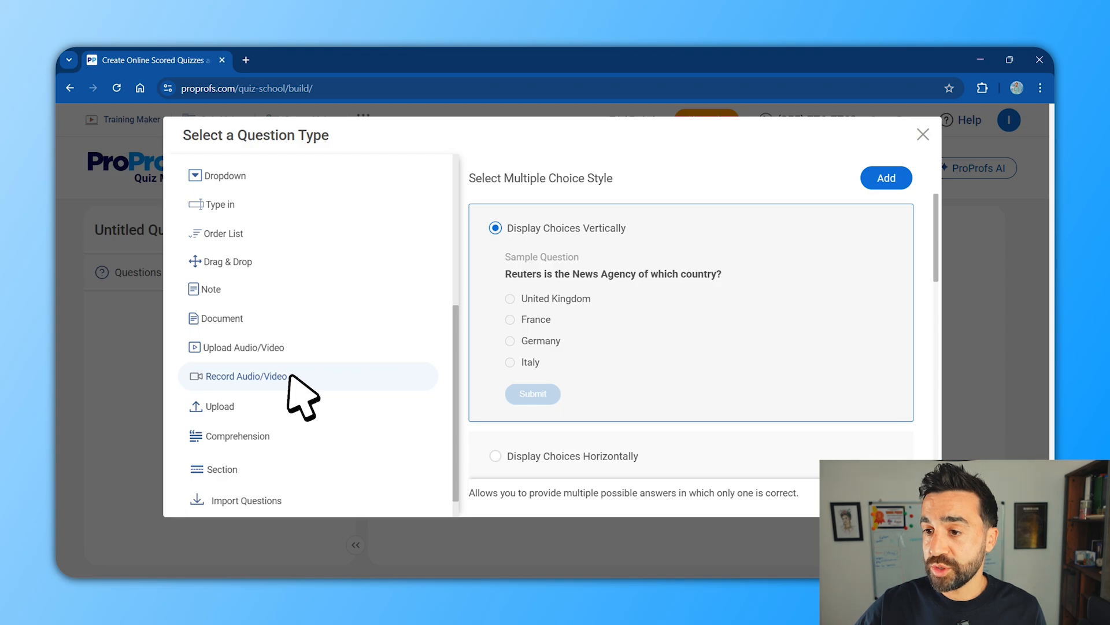
scroll(298, 393, up, 1)
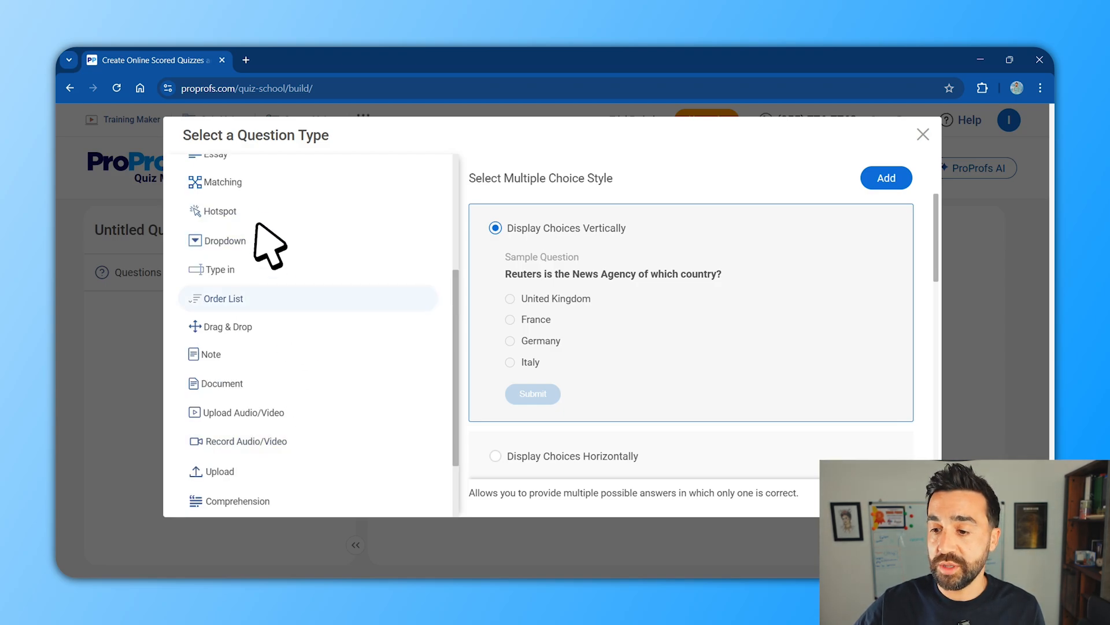
scroll(266, 260, down, 2)
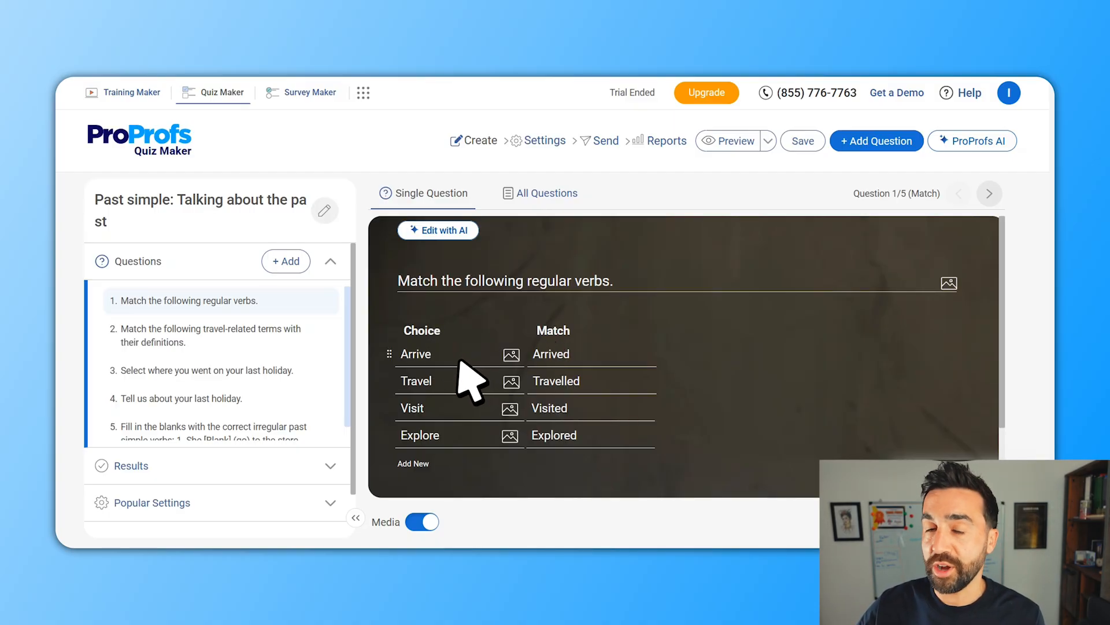
View the travel-terms matching question and the hotspot map question in the "Past simple: Talking about the past" quiz.
click(272, 330)
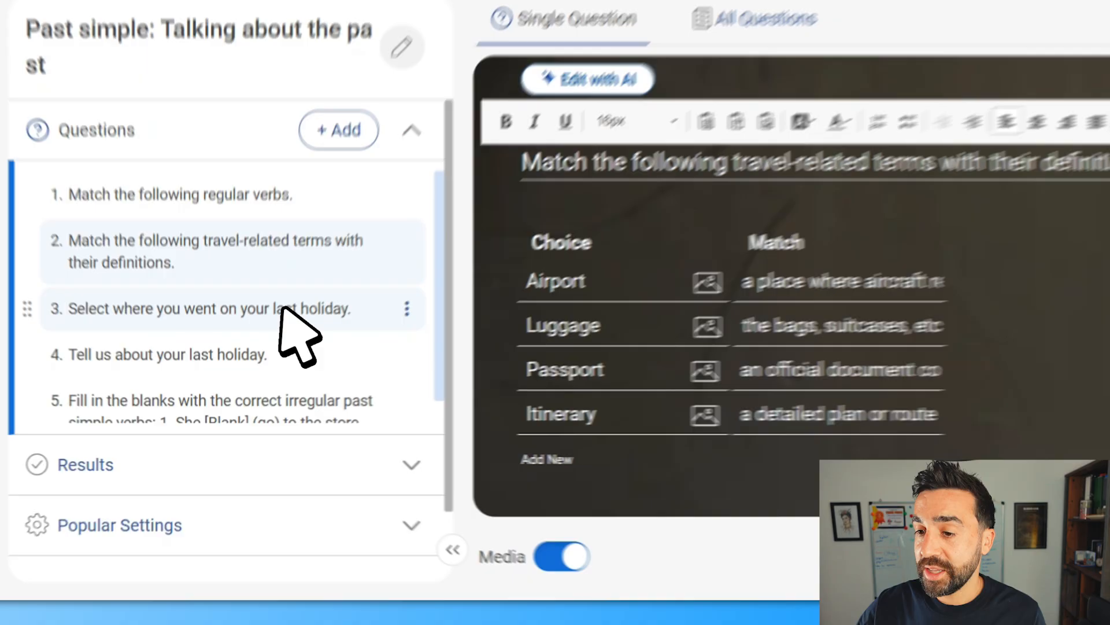
click(246, 370)
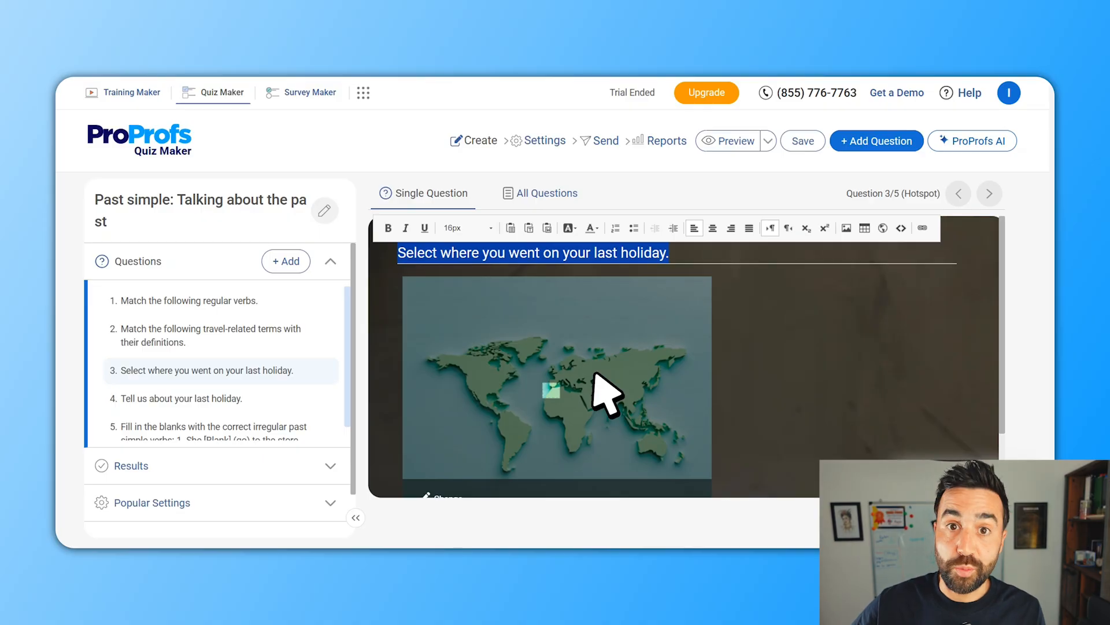
scroll(601, 393, down, 1)
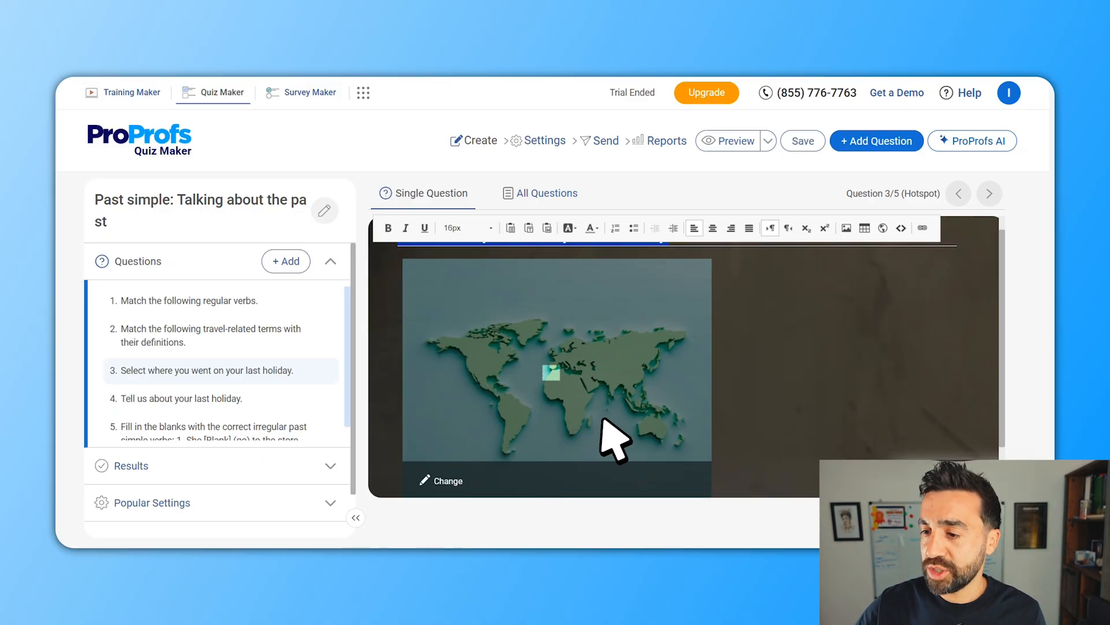
Browse the library of replacement pictures for the hotspot question's map and check the Google image source.
click(448, 482)
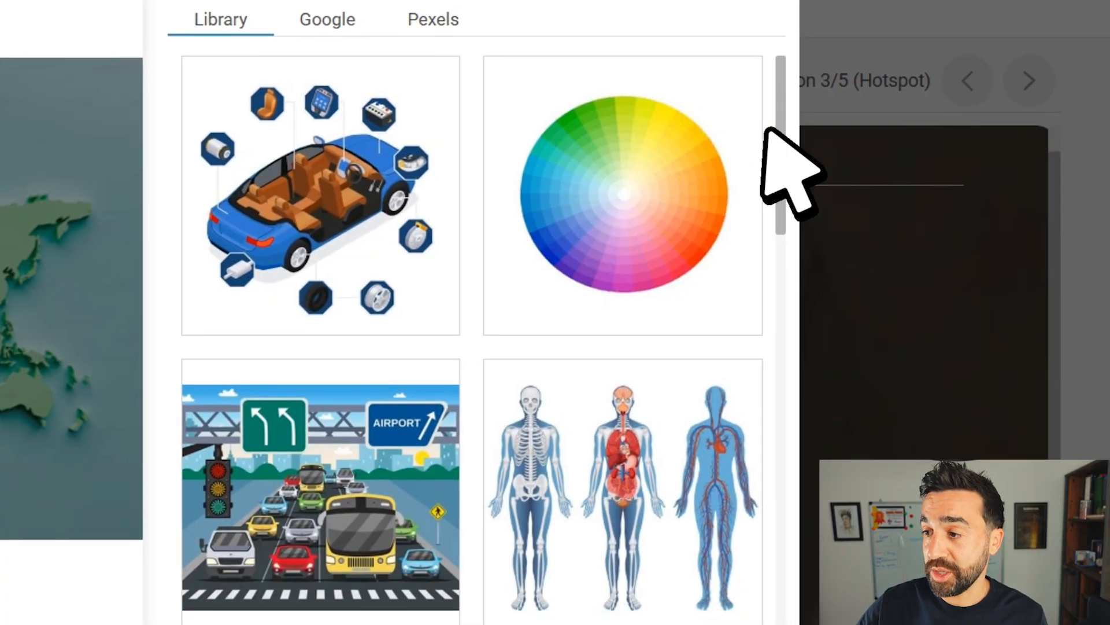
drag(782, 132, 767, 195)
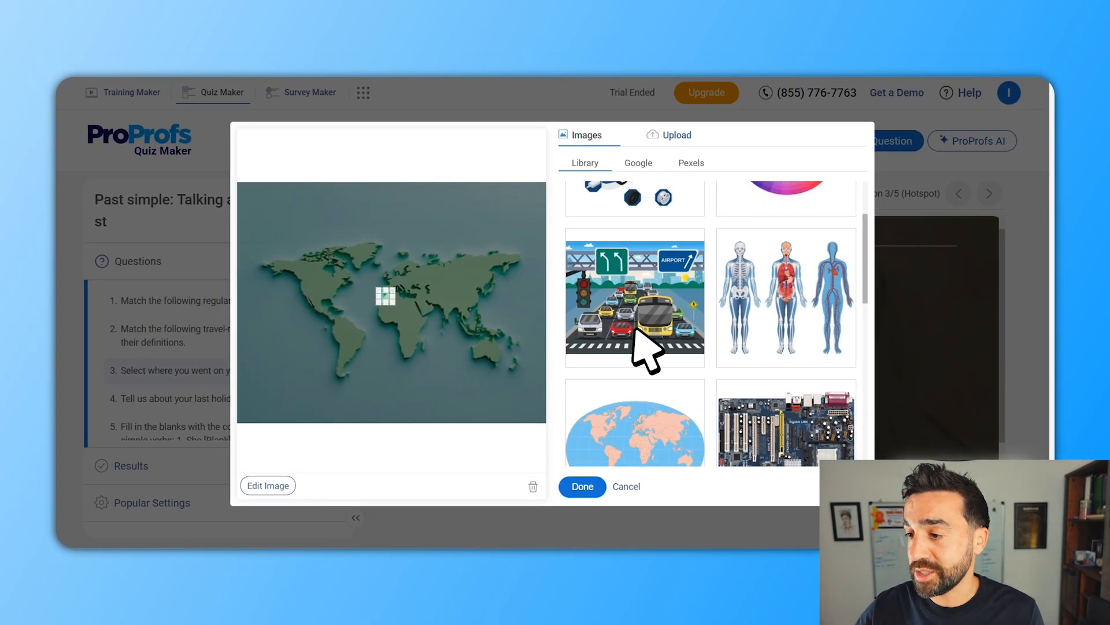
scroll(650, 330, down, 3)
scroll(659, 329, up, 3)
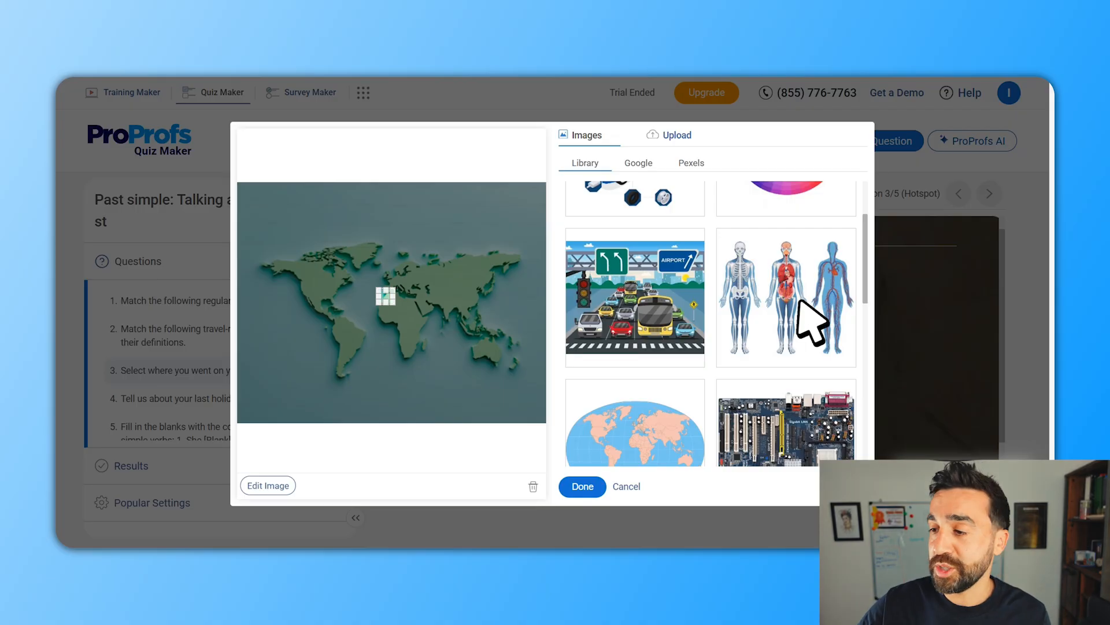
scroll(862, 276, up, 3)
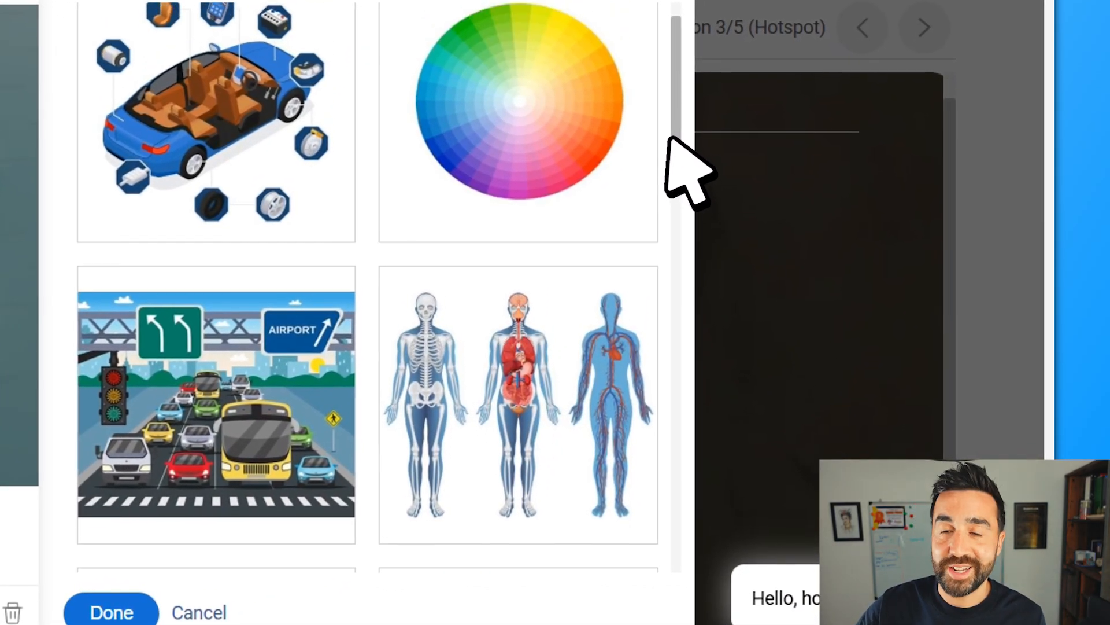
scroll(669, 138, down, 3)
scroll(656, 130, up, 3)
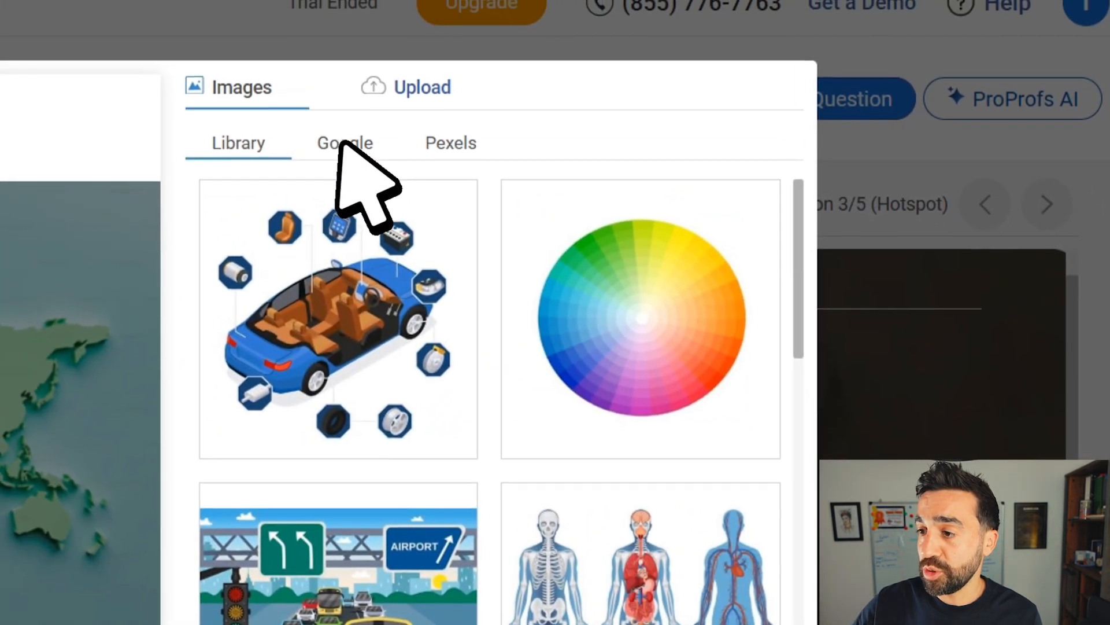
click(341, 143)
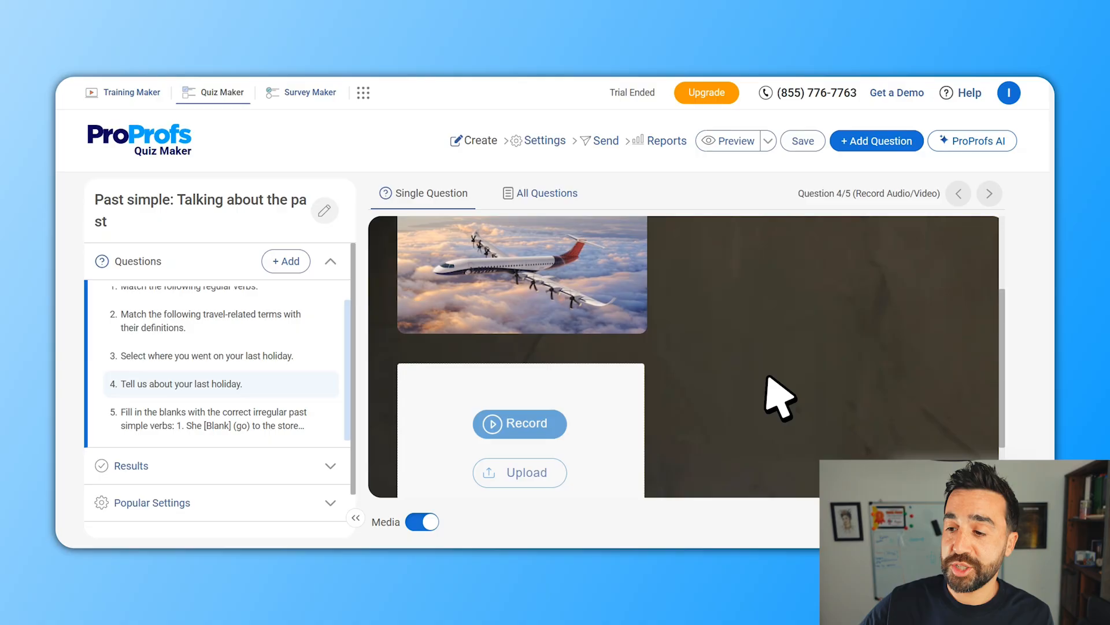
Review the "Tell us about your last holiday." recording question and expand its advanced settings.
scroll(781, 399, up, 2)
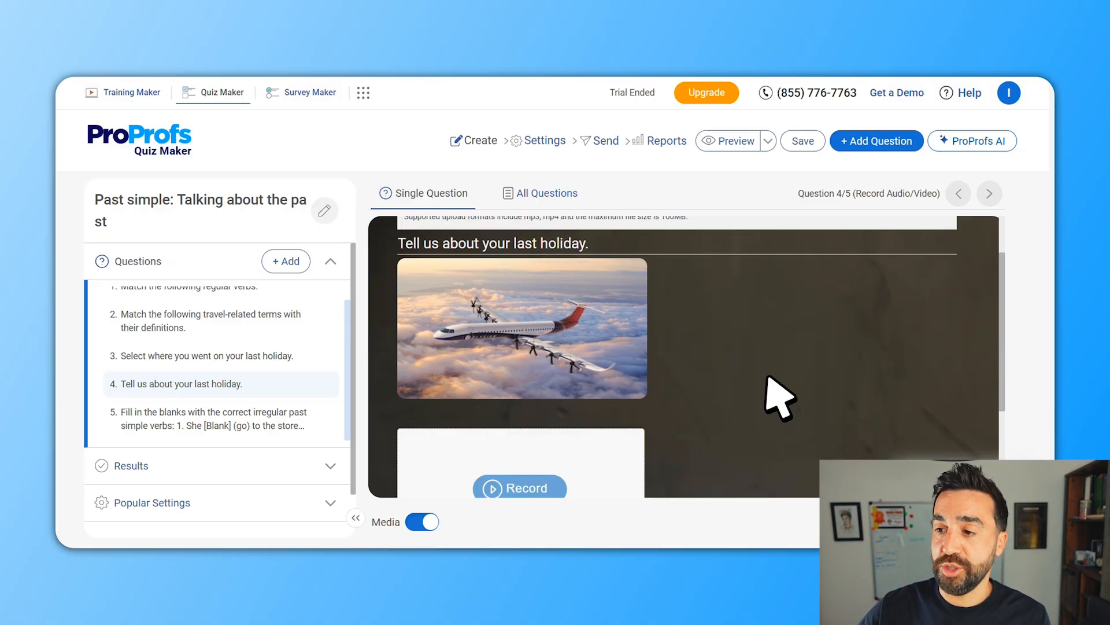
scroll(768, 379, down, 3)
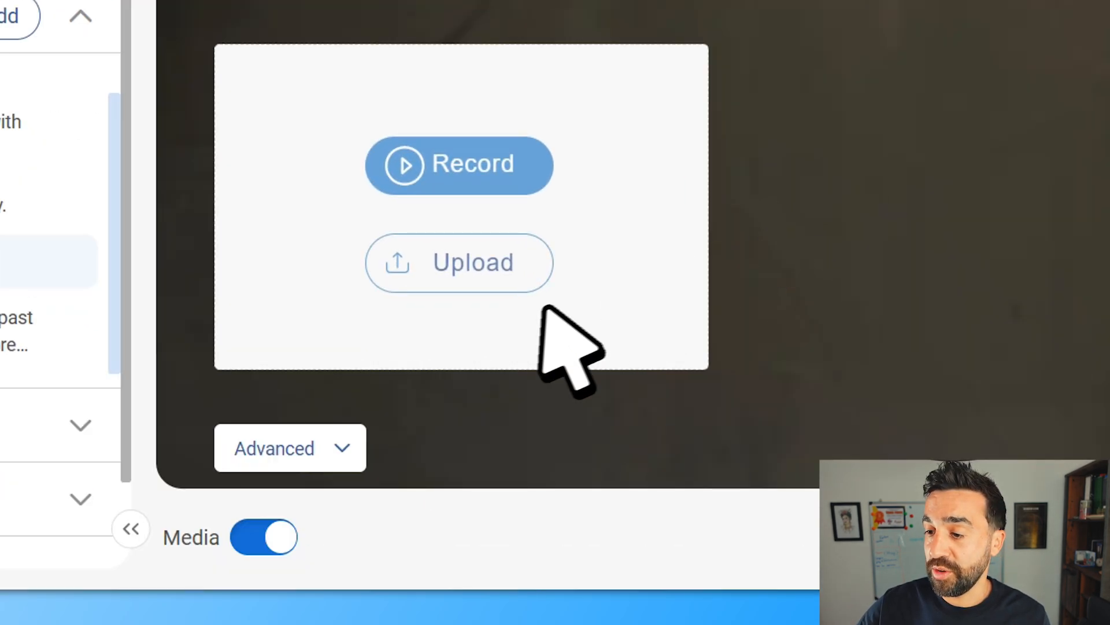
click(346, 442)
scroll(653, 283, down, 5)
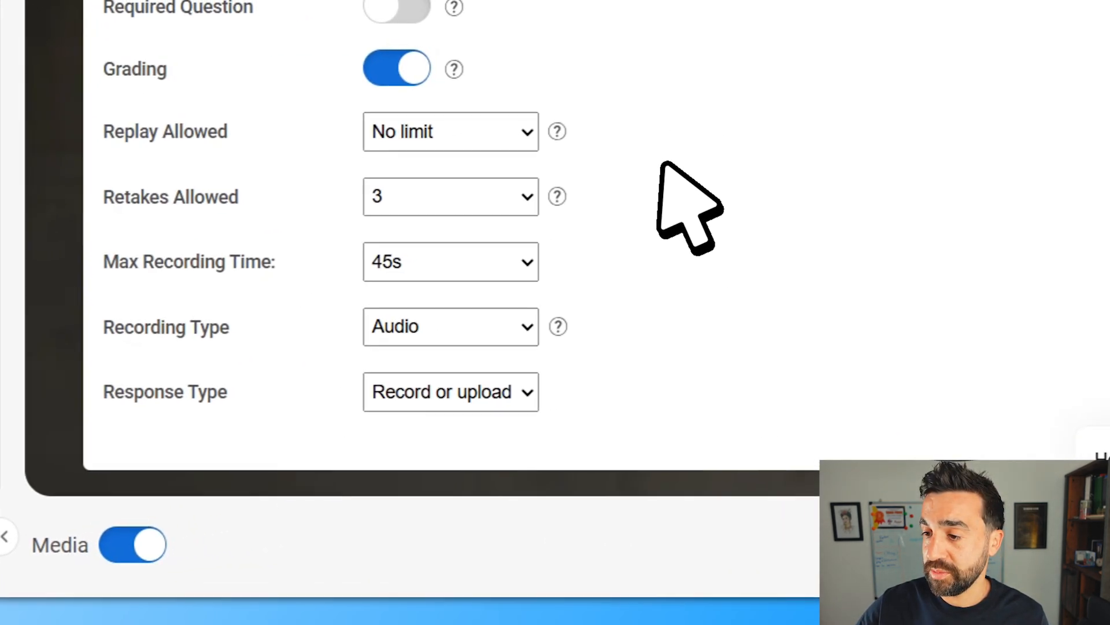
Keep the recording type as Audio and examine the options for maximum recording time and allowed retakes.
click(524, 312)
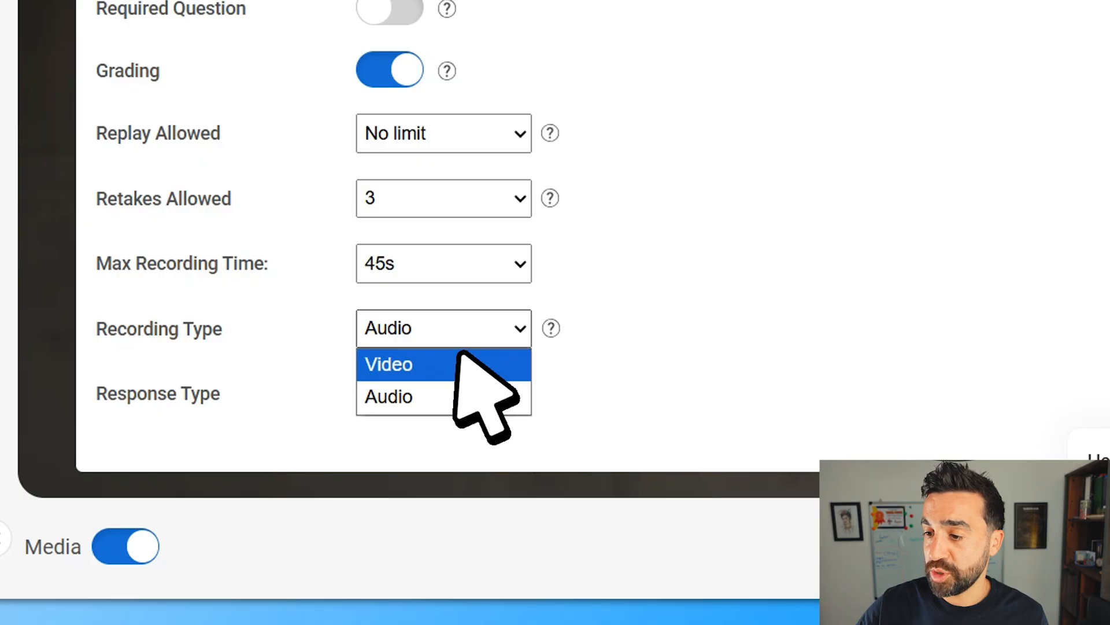
click(450, 398)
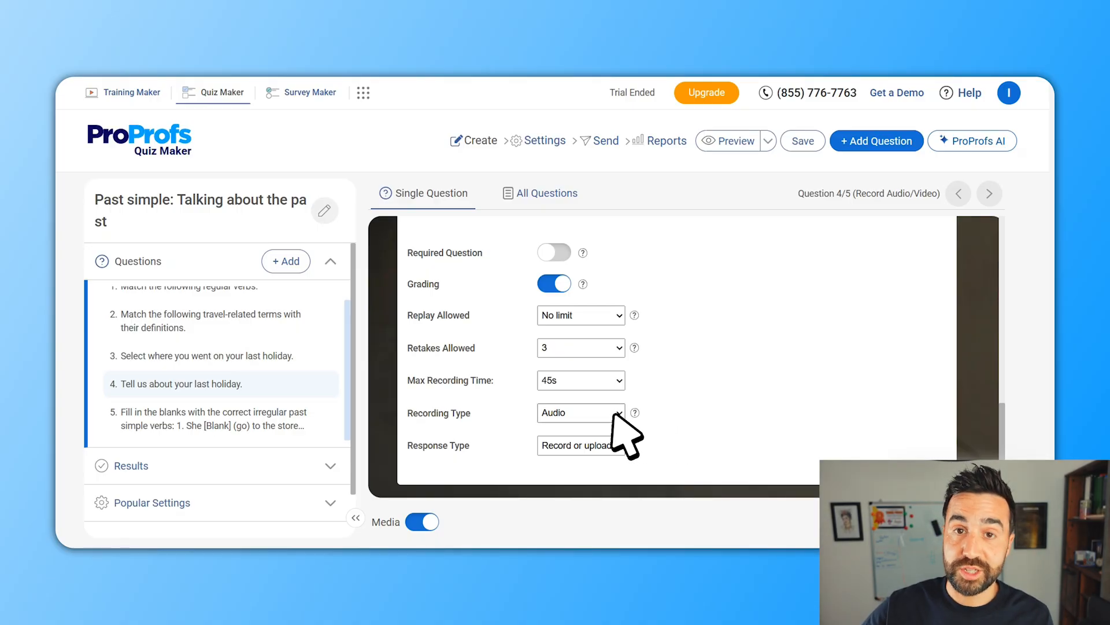
click(617, 380)
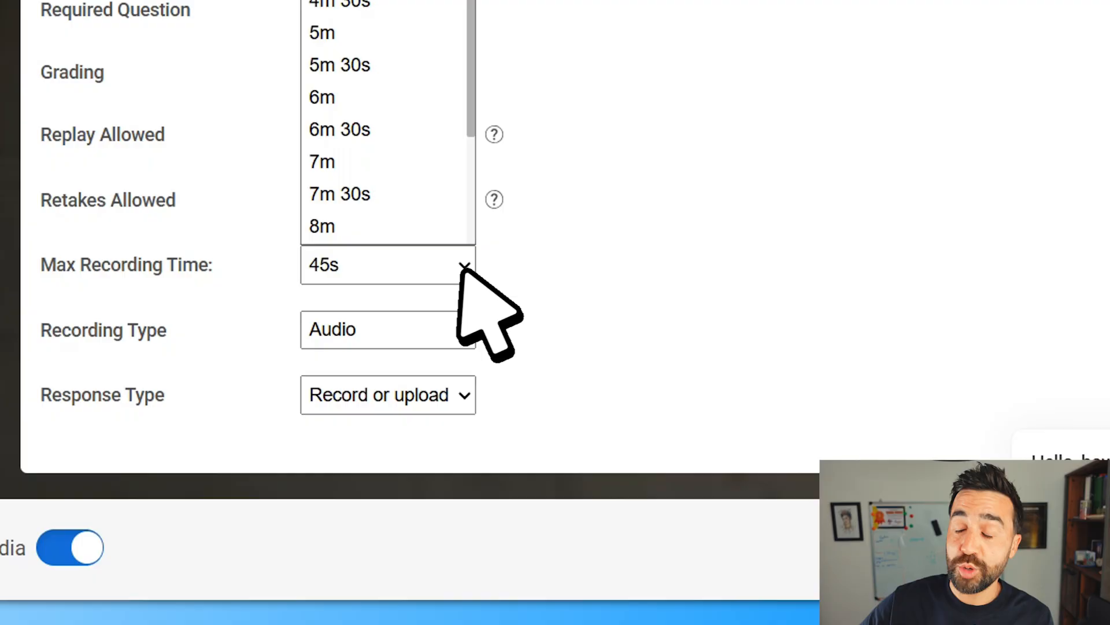
click(462, 267)
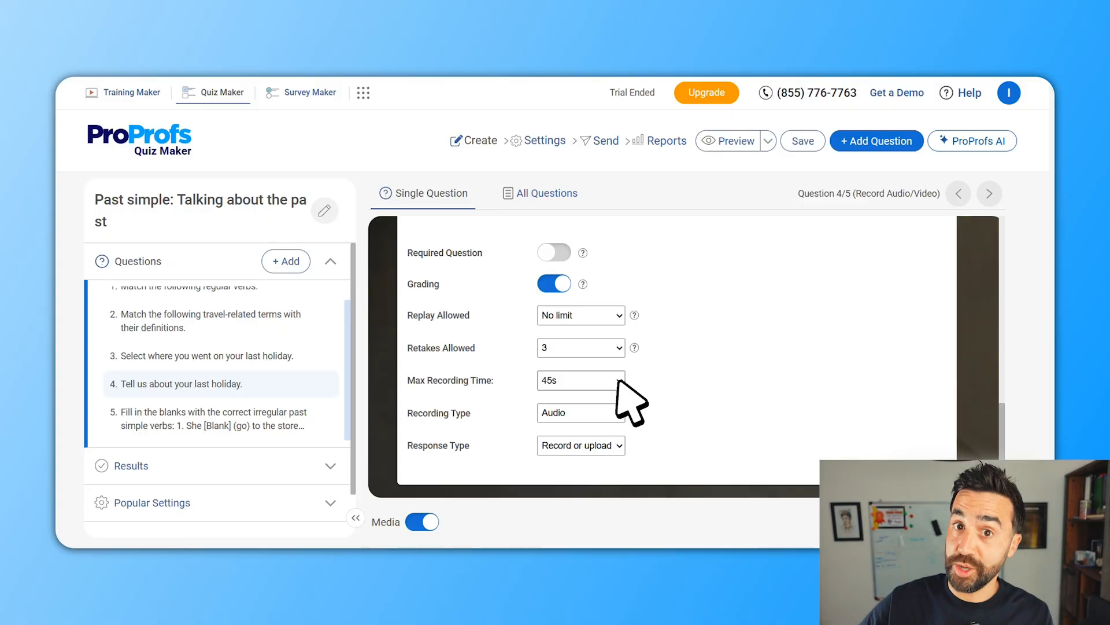
click(616, 349)
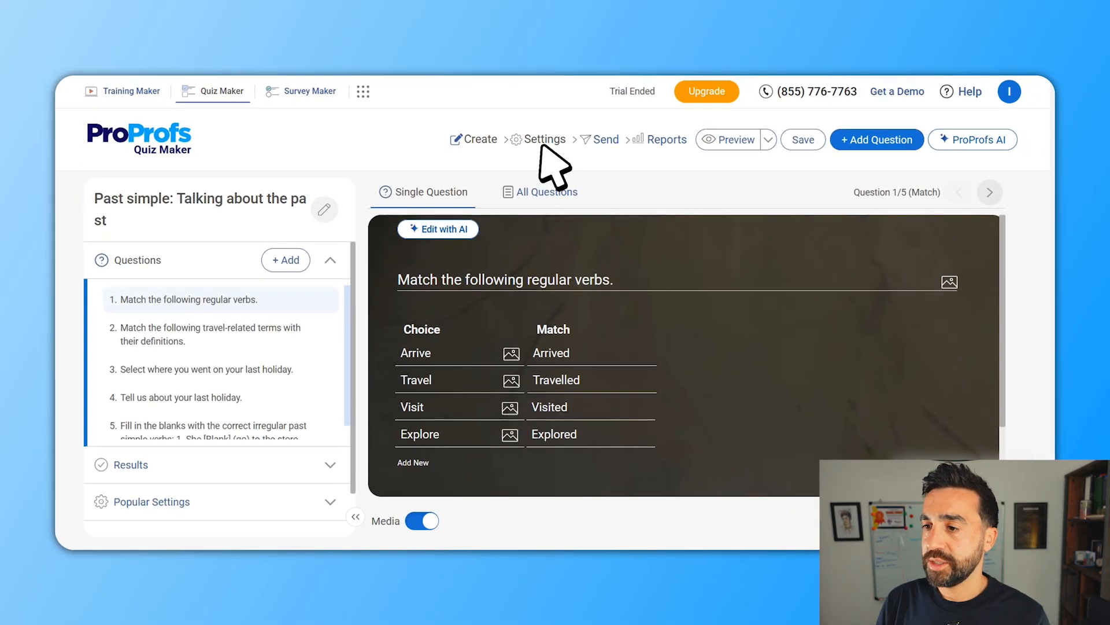
Open the quiz's security settings and enable Disable tab switching.
click(555, 180)
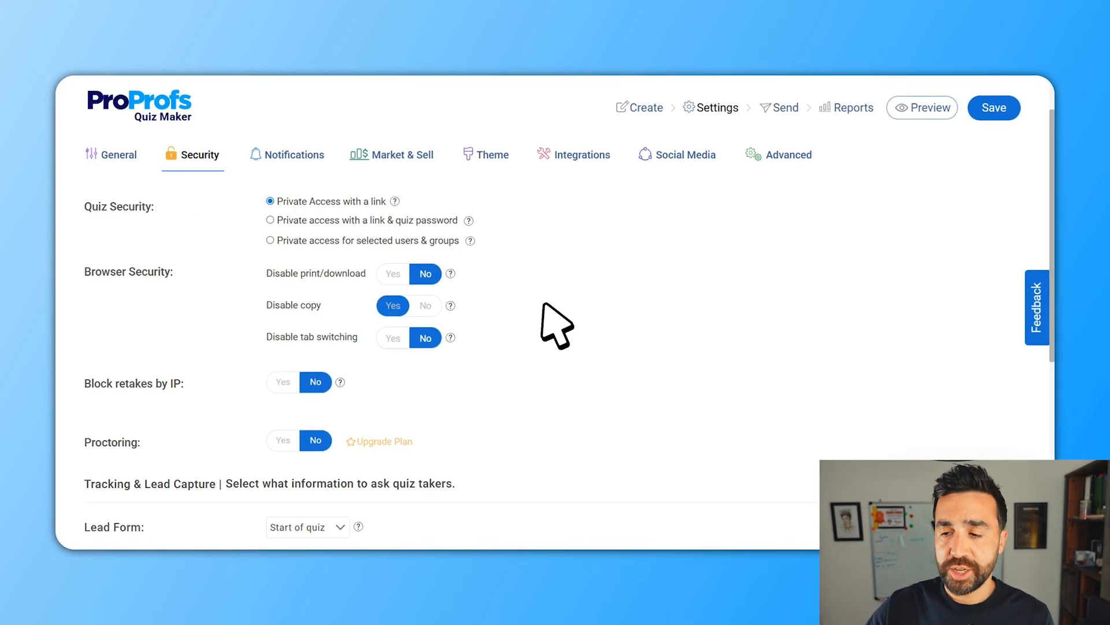
scroll(543, 302, down, 1)
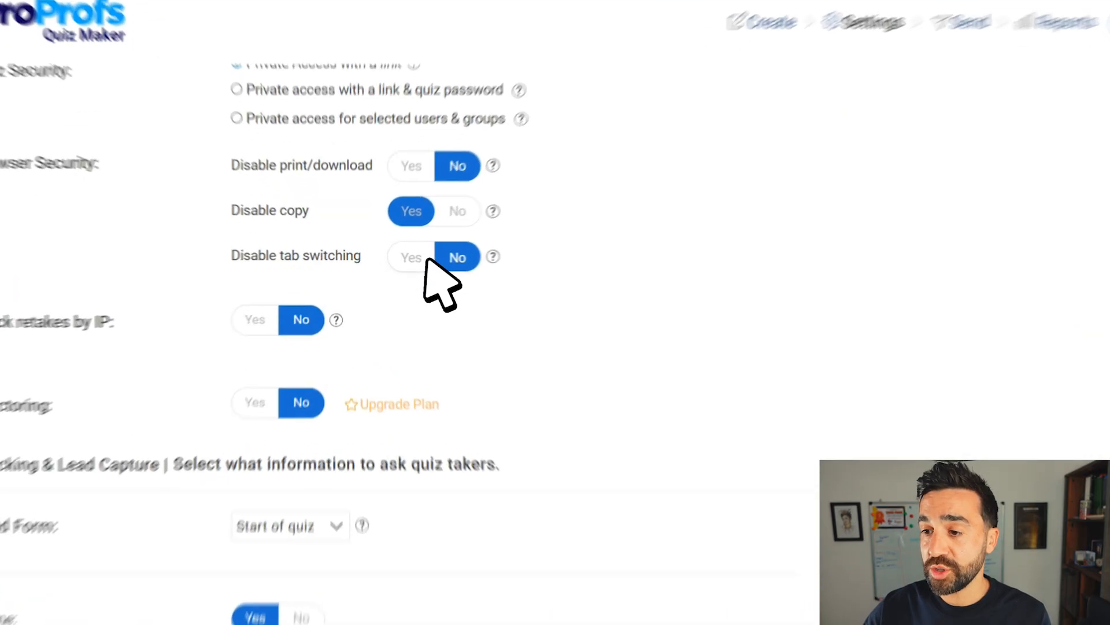
click(426, 274)
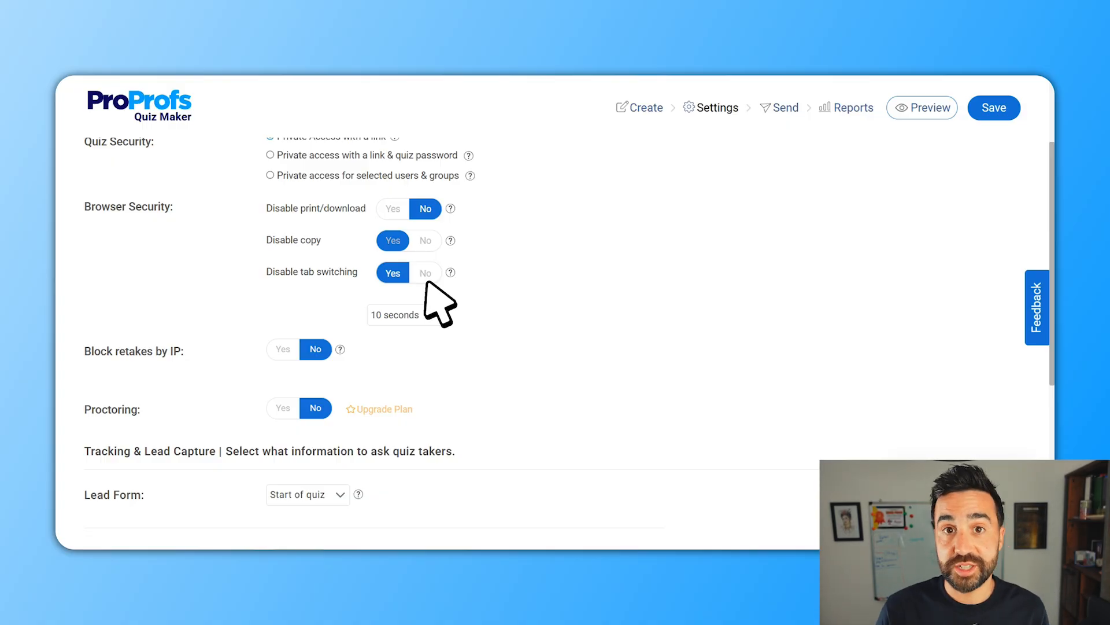
Review the remaining security settings and the general settings, and expand the choices for the order of questions.
scroll(279, 164, down, 3)
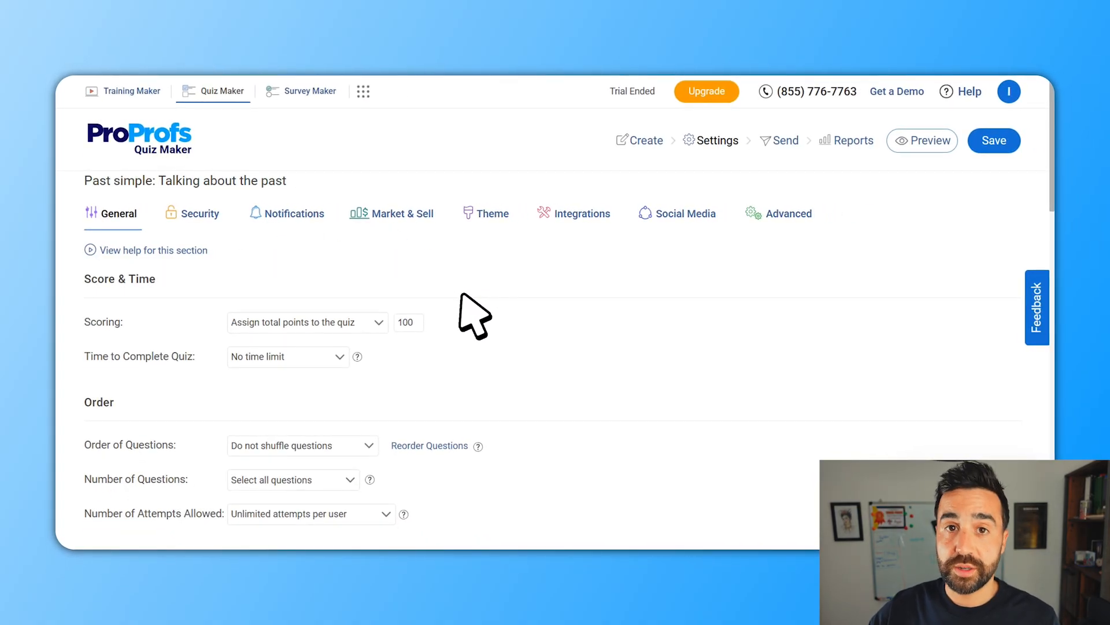
scroll(508, 356, down, 3)
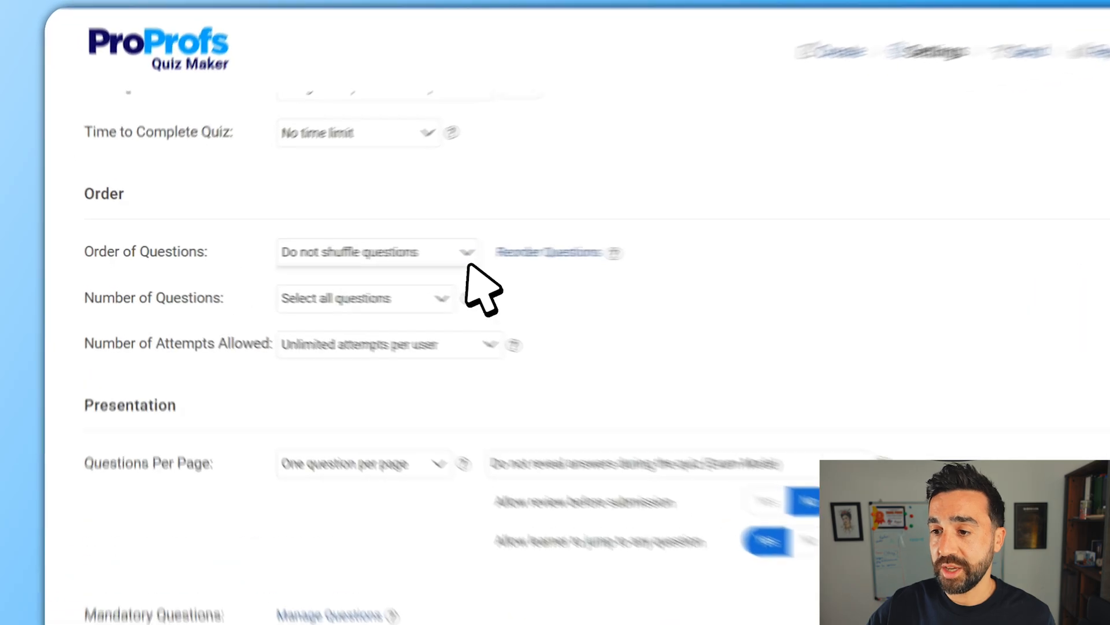
click(364, 258)
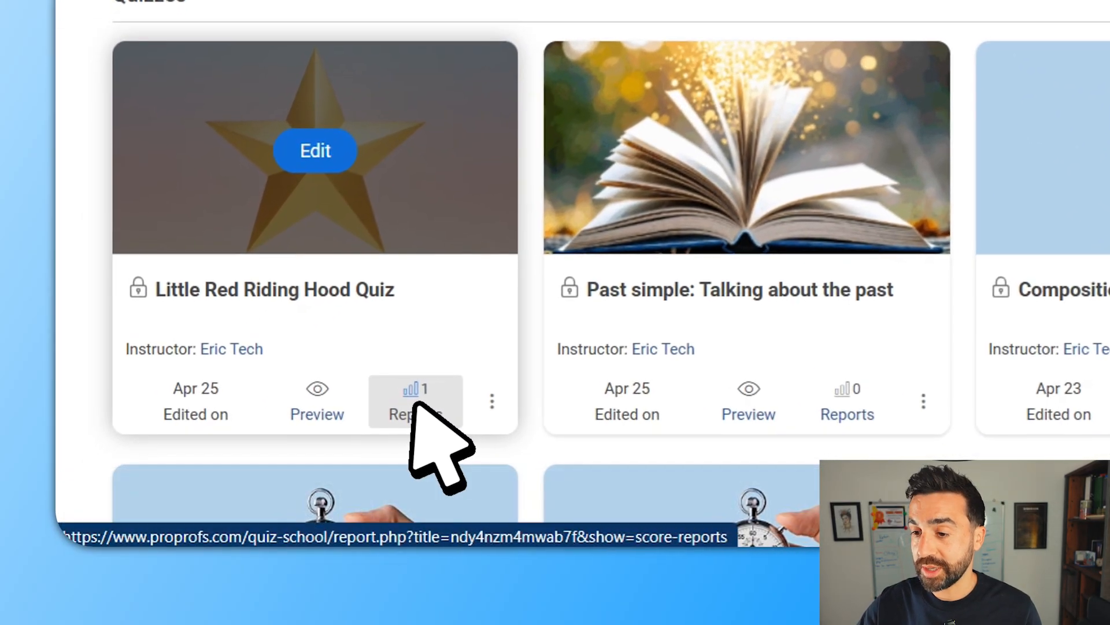
Open the score reports of the Little Red Riding Hood Quiz and check the learner's percentage score and time taken.
click(237, 473)
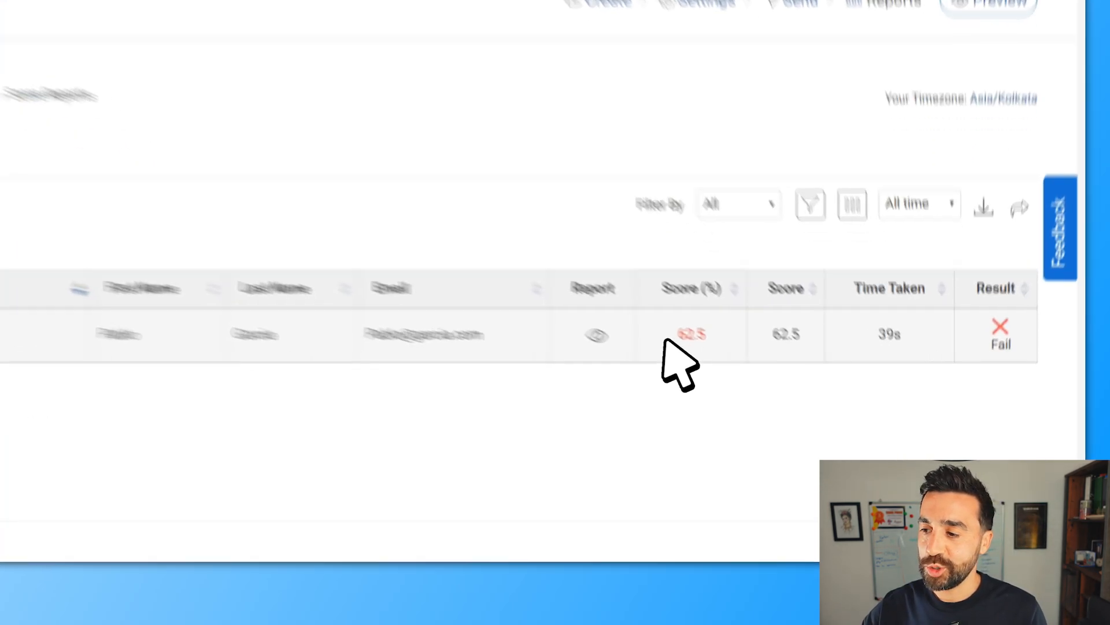
double_click(773, 387)
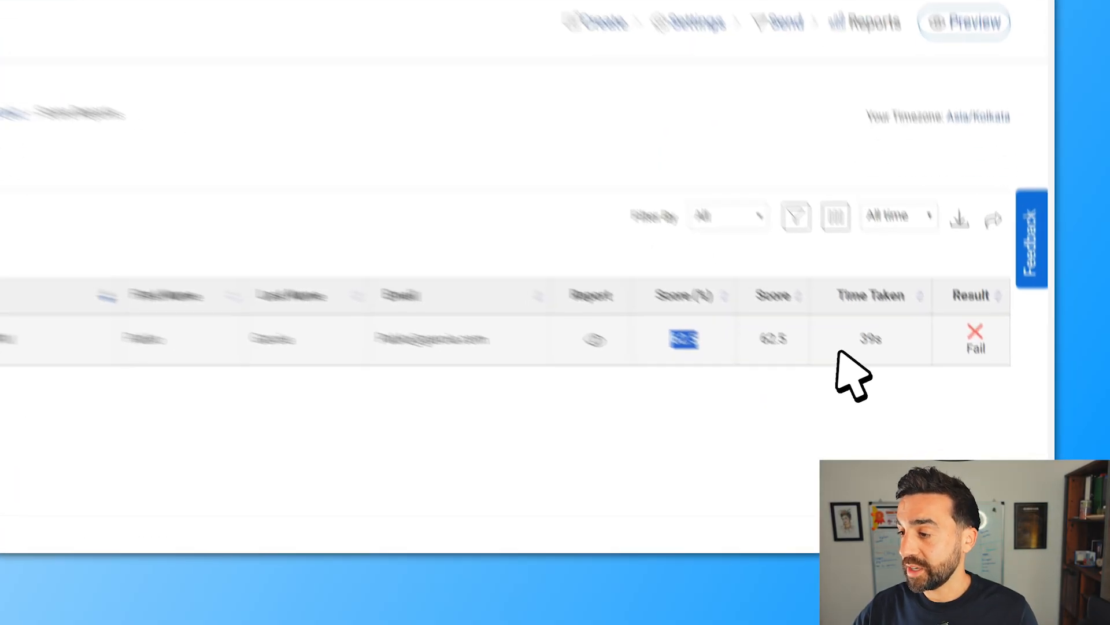
double_click(922, 381)
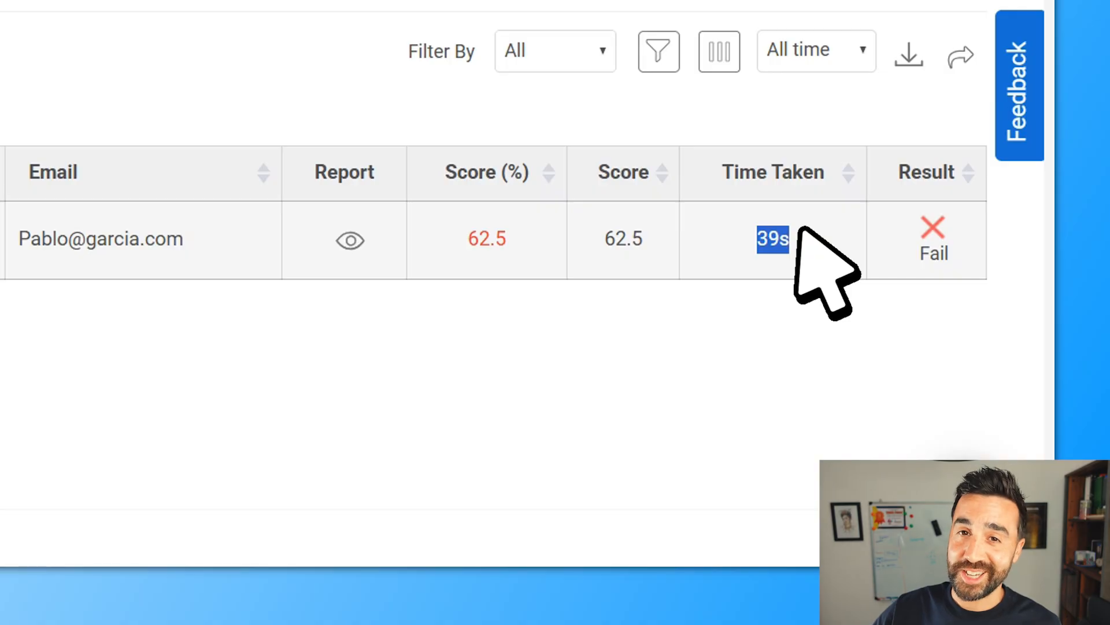
click(808, 330)
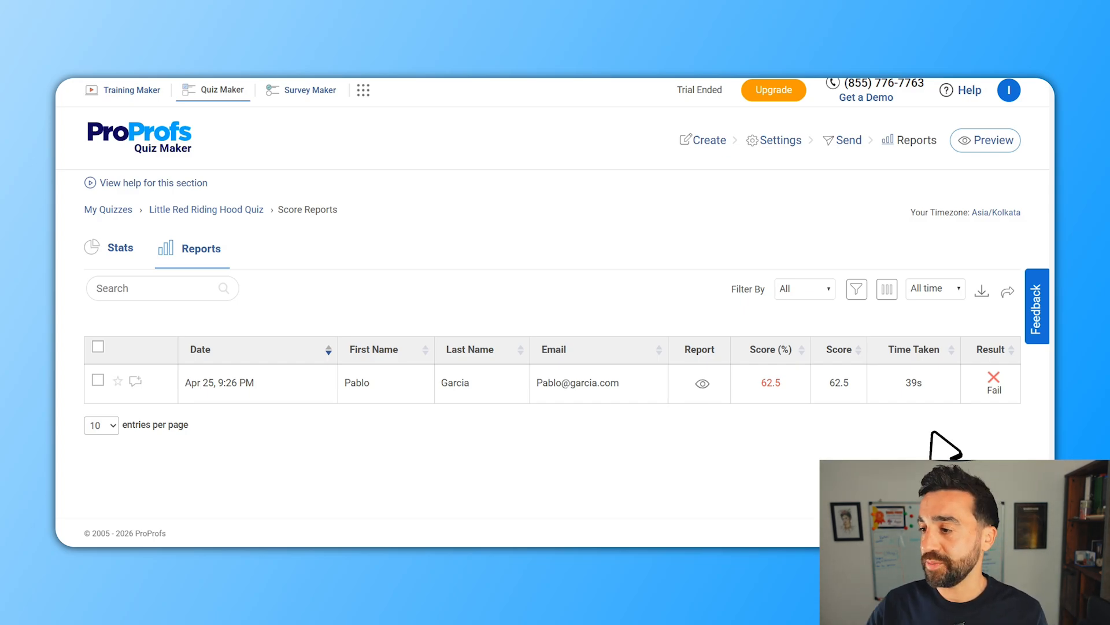
Open the learner's individual report and examine the certificate, report summary and question-by-question answers.
click(702, 383)
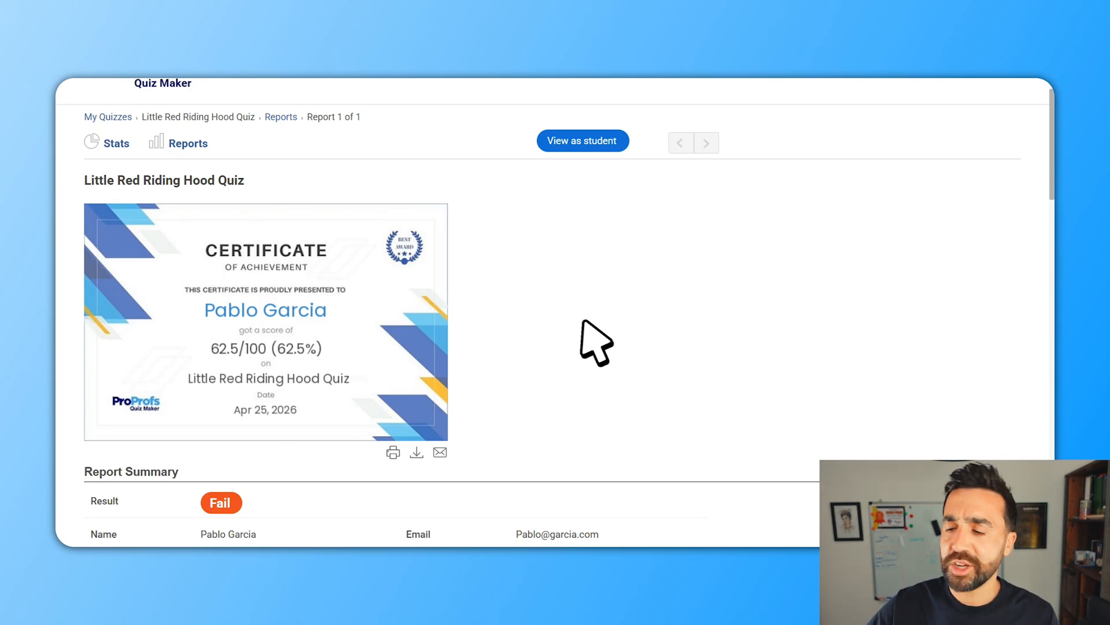
scroll(648, 340, down, 5)
scroll(655, 336, down, 3)
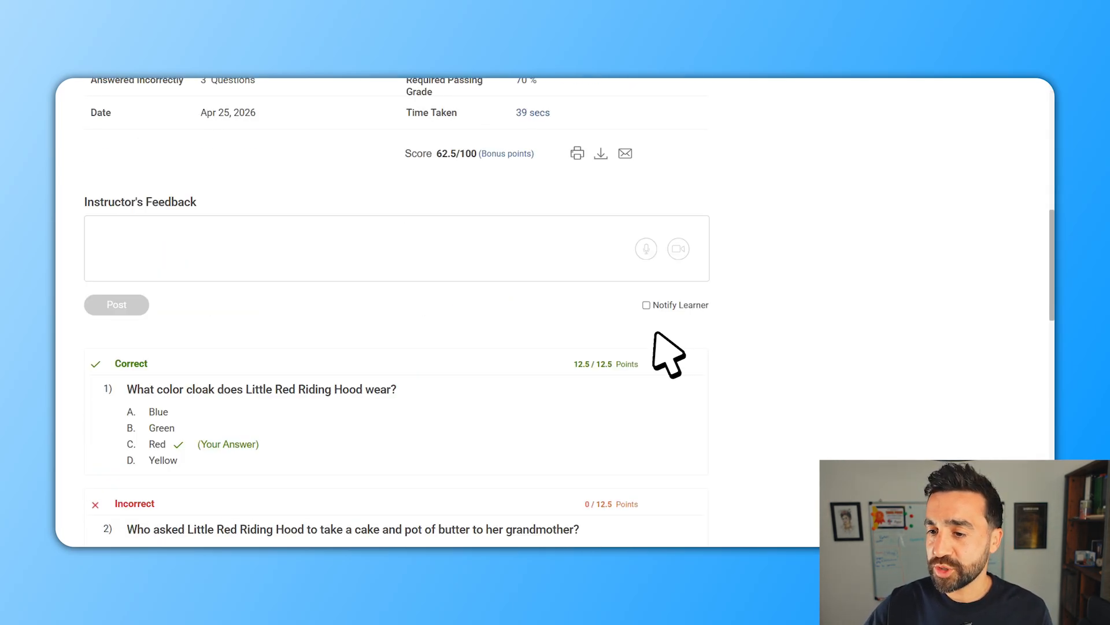
scroll(656, 335, down, 2)
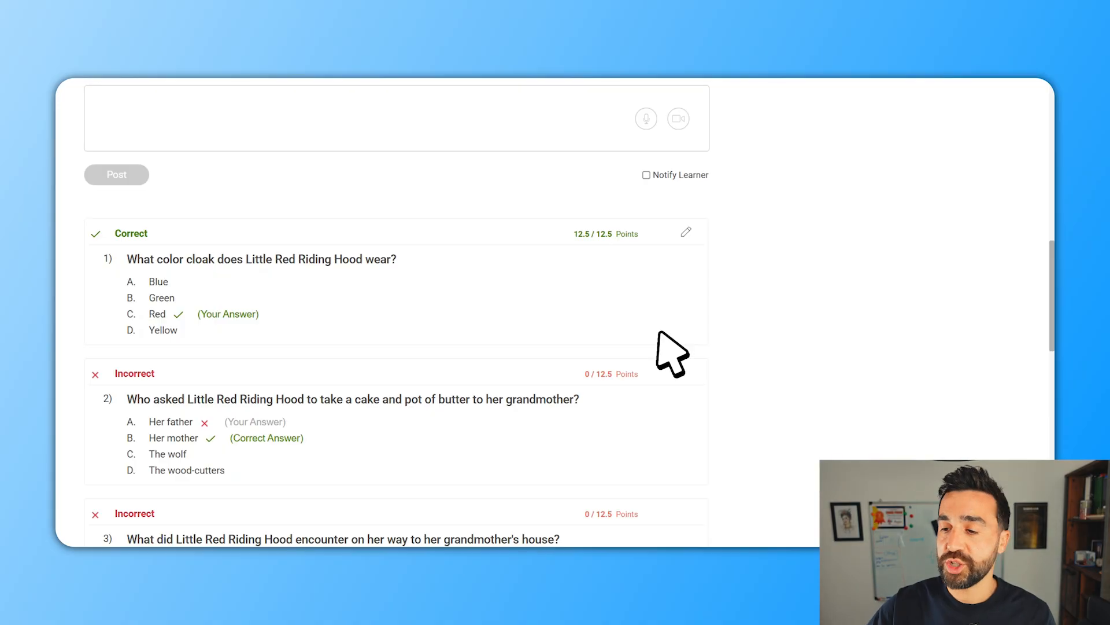
scroll(677, 344, down, 1)
Activate the Instructor's Feedback field in the learner's report and enable Notify Learner.
scroll(521, 359, up, 5)
click(366, 371)
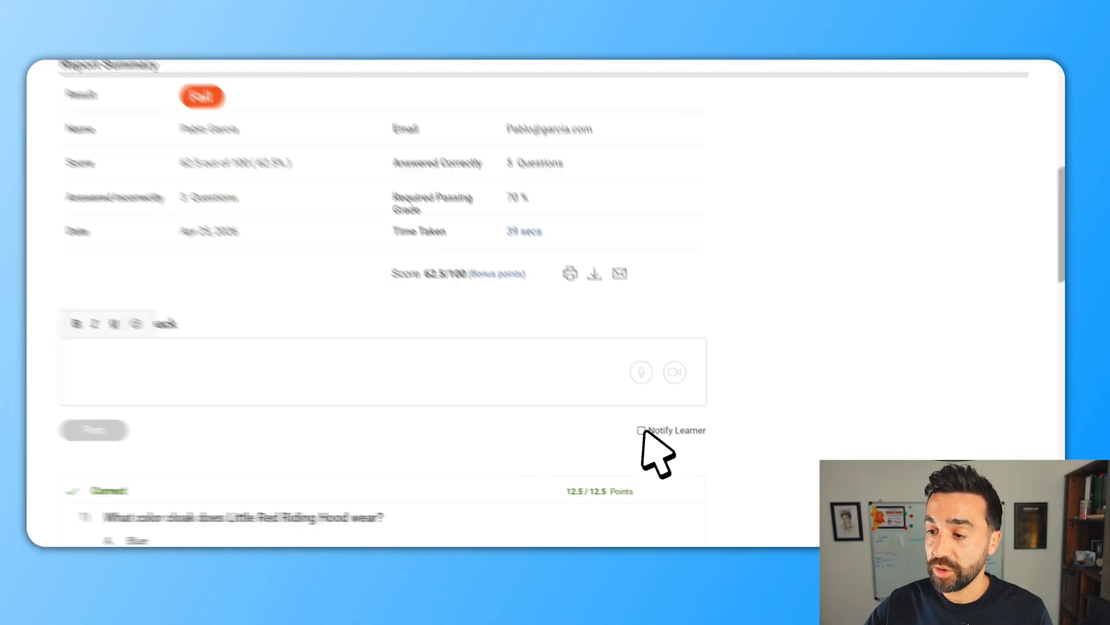
click(641, 430)
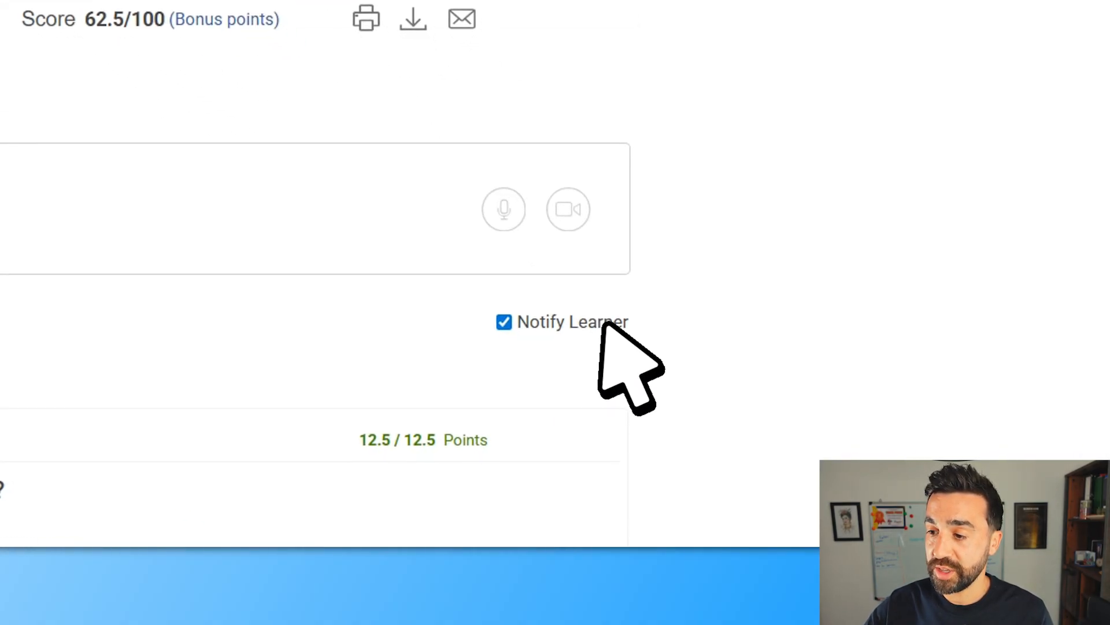